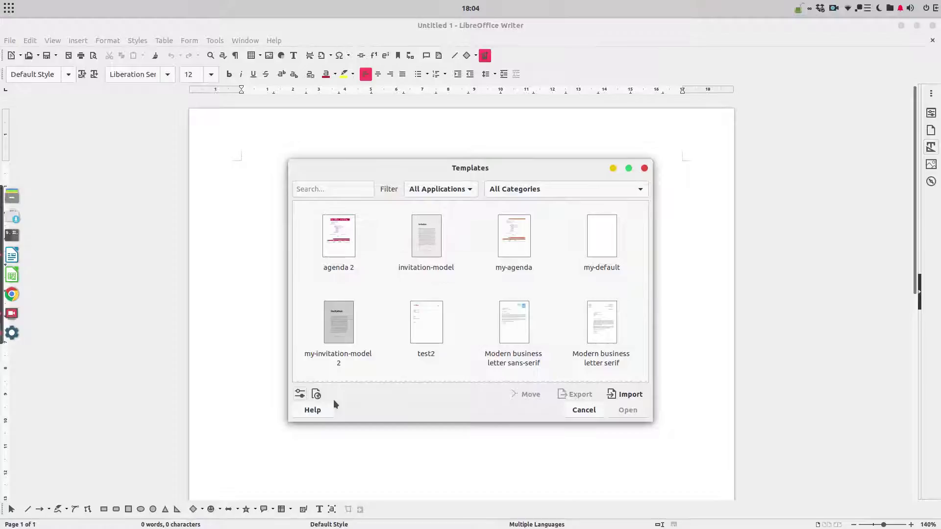
Step: Create a new template category named test2
{"action": "left_click", "coordinate": [517, 191]}
{"action": "left_click", "coordinate": [314, 410]}
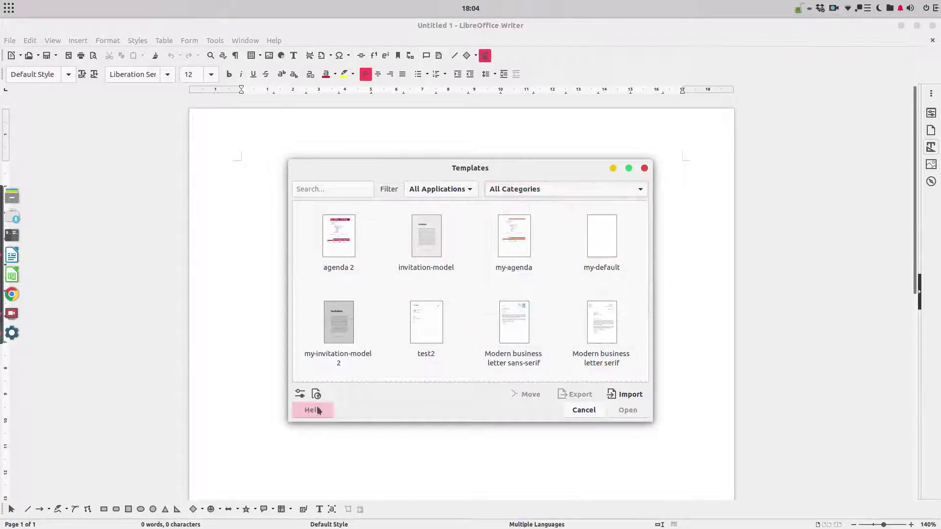
{"action": "left_click", "coordinate": [300, 395]}
{"action": "left_click", "coordinate": [313, 408]}
{"action": "type", "text": "test2"}
{"action": "left_click", "coordinate": [530, 318]}
Step: Attempt to delete test2, dismiss the cannot-delete warning, and pick the agenda 2 template
{"action": "left_click", "coordinate": [548, 189]}
{"action": "left_click", "coordinate": [456, 401]}
{"action": "left_click", "coordinate": [299, 395]}
{"action": "left_click", "coordinate": [321, 420]}
{"action": "scroll", "coordinate": [428, 345], "scroll_direction": "down", "scroll_amount": 1}
{"action": "left_click", "coordinate": [429, 348]}
{"action": "left_click", "coordinate": [513, 373]}
{"action": "left_click", "coordinate": [524, 320]}
{"action": "left_click", "coordinate": [476, 319]}
{"action": "left_click", "coordinate": [339, 247]}
{"action": "right_click", "coordinate": [342, 250]}
Step: Move the agenda 2 template into the test2 category
{"action": "left_click", "coordinate": [341, 241]}
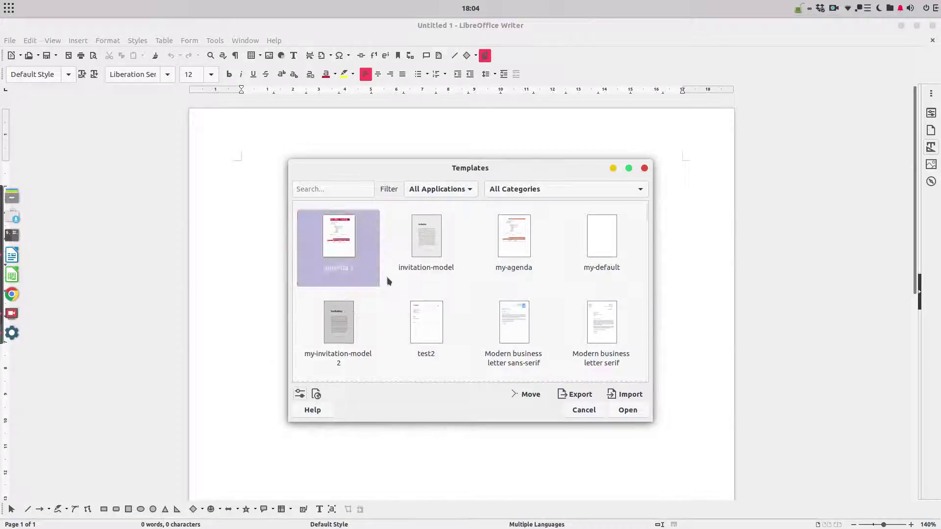
{"action": "left_click", "coordinate": [522, 396]}
{"action": "scroll", "coordinate": [441, 314], "scroll_direction": "down", "scroll_amount": 1}
{"action": "left_click", "coordinate": [423, 336]}
{"action": "left_click", "coordinate": [513, 388]}
Step: Filter the list to test2, then to test1, and refresh the templates
{"action": "left_click", "coordinate": [519, 190]}
{"action": "left_click", "coordinate": [510, 316]}
{"action": "left_click", "coordinate": [514, 191]}
{"action": "left_click", "coordinate": [514, 175]}
{"action": "left_click", "coordinate": [299, 394]}
{"action": "left_click", "coordinate": [318, 446]}
Step: Show another category, return to test1, and refresh the template list again
{"action": "left_click", "coordinate": [515, 191]}
{"action": "left_click", "coordinate": [513, 203]}
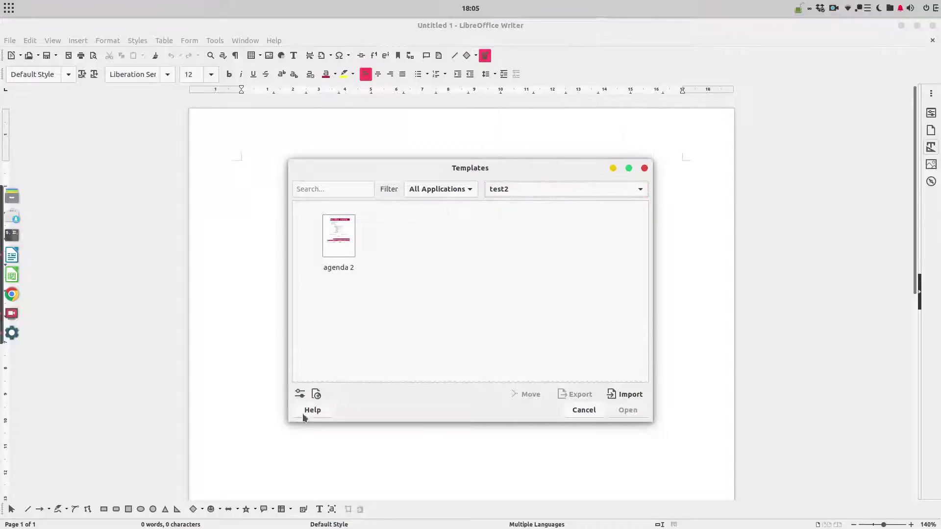
{"action": "left_click", "coordinate": [300, 394]}
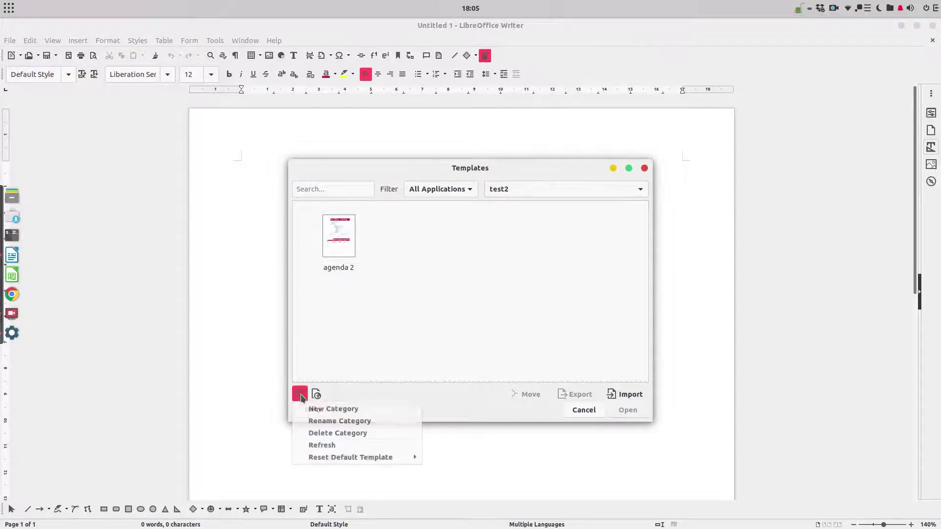
{"action": "left_click", "coordinate": [314, 440]}
{"action": "left_click", "coordinate": [517, 190]}
{"action": "left_click", "coordinate": [512, 175]}
{"action": "left_click", "coordinate": [299, 394]}
{"action": "left_click", "coordinate": [311, 444]}
Step: Open the test2 template for editing and dismiss the macro security warning
{"action": "scroll", "coordinate": [505, 189], "scroll_direction": "up", "scroll_amount": 1}
{"action": "right_click", "coordinate": [346, 331]}
{"action": "left_click", "coordinate": [358, 349]}
{"action": "left_click", "coordinate": [435, 319]}
Step: In the Template Manager, delete the test2 category
{"action": "left_click", "coordinate": [9, 41]}
{"action": "mouse_move", "coordinate": [100, 128]}
{"action": "left_click", "coordinate": [174, 152]}
{"action": "left_click", "coordinate": [299, 394]}
{"action": "left_click", "coordinate": [323, 421]}
{"action": "left_click", "coordinate": [436, 350]}
{"action": "left_click", "coordinate": [507, 372]}
{"action": "left_click", "coordinate": [522, 320]}
Step: Move the test2 template into My Templates, accepting a copy instead
{"action": "left_click", "coordinate": [350, 327]}
{"action": "right_click", "coordinate": [349, 329]}
{"action": "left_click", "coordinate": [517, 390]}
{"action": "left_click", "coordinate": [518, 392]}
{"action": "left_click", "coordinate": [447, 273]}
{"action": "left_click", "coordinate": [511, 391]}
{"action": "left_click", "coordinate": [515, 310]}
{"action": "scroll", "coordinate": [432, 284], "scroll_direction": "down", "scroll_amount": 10}
Step: Select the test2 template in the template list
{"action": "scroll", "coordinate": [437, 322], "scroll_direction": "up", "scroll_amount": 8}
{"action": "scroll", "coordinate": [438, 327], "scroll_direction": "up", "scroll_amount": 2}
{"action": "left_click", "coordinate": [349, 316]}
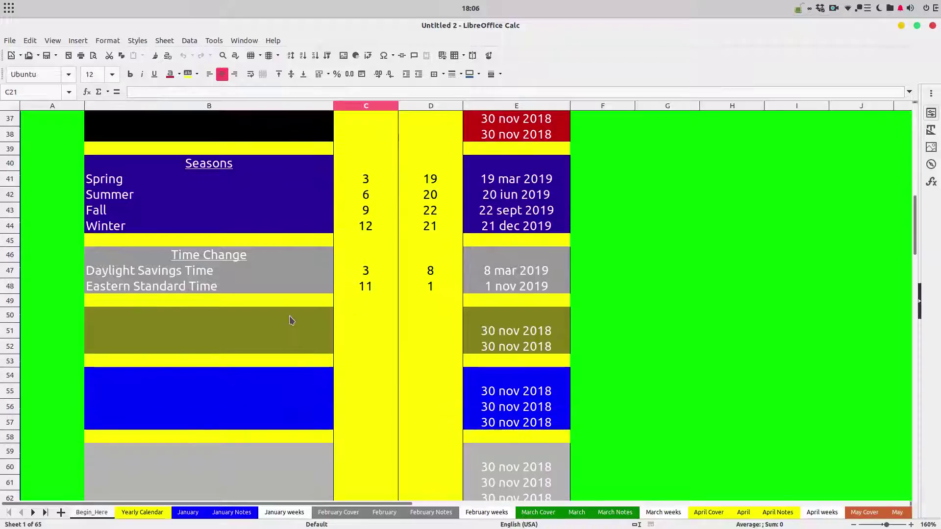
Step: Enter the Events 1 heading in B50 and Event name 1 with month 2, day 15
{"action": "left_click", "coordinate": [270, 315]}
{"action": "type", "text": "Events"}
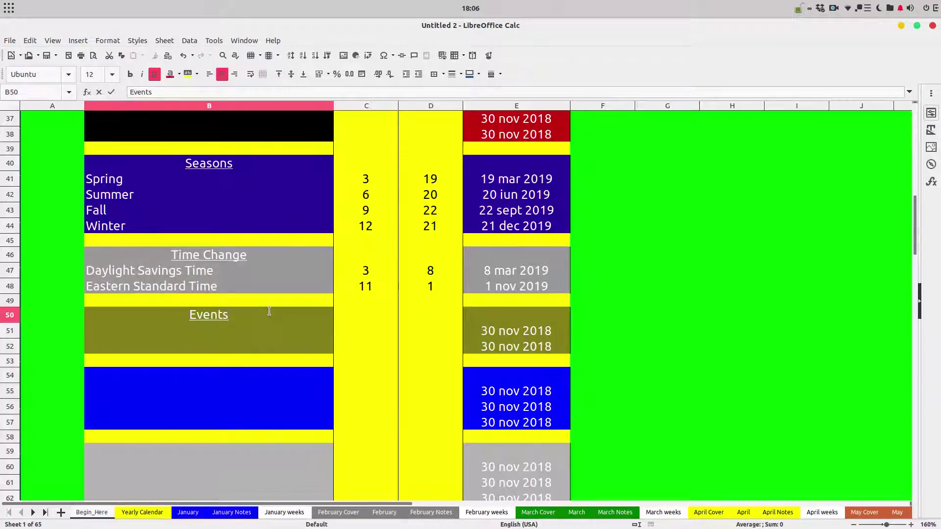
{"action": "type", "text": " 1"}
{"action": "key", "text": "Return"}
{"action": "type", "text": "Event name 1"}
{"action": "key", "text": "Tab"}
{"action": "key", "text": "Tab"}
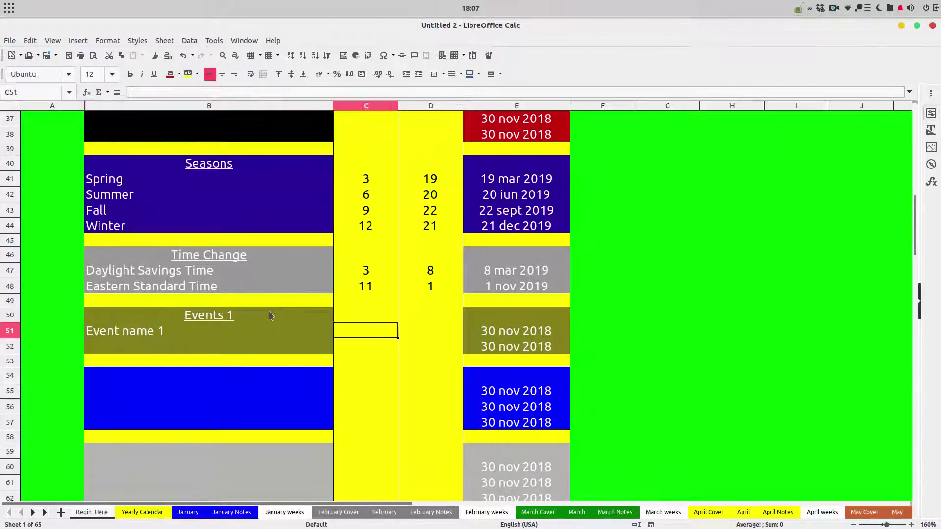
{"action": "key", "text": "shift+Tab"}
{"action": "type", "text": "2"}
{"action": "key", "text": "Tab"}
{"action": "type", "text": "15"}
{"action": "key", "text": "Tab"}
{"action": "key", "text": "shift+Tab"}
Step: Set the year cell E6 to 2020 and C6 to 20
{"action": "scroll", "coordinate": [271, 315], "scroll_direction": "up", "scroll_amount": 12}
{"action": "left_click", "coordinate": [496, 187]}
{"action": "type", "text": "2020"}
{"action": "key", "text": "Return"}
{"action": "left_click", "coordinate": [368, 190]}
{"action": "type", "text": "20"}
{"action": "key", "text": "Return"}
Step: Add Events name 2 in B52 with month 3 and day 16
{"action": "scroll", "coordinate": [354, 235], "scroll_direction": "down", "scroll_amount": 10}
{"action": "scroll", "coordinate": [350, 258], "scroll_direction": "down", "scroll_amount": 3}
{"action": "left_click", "coordinate": [374, 290]}
{"action": "left_click", "coordinate": [413, 290]}
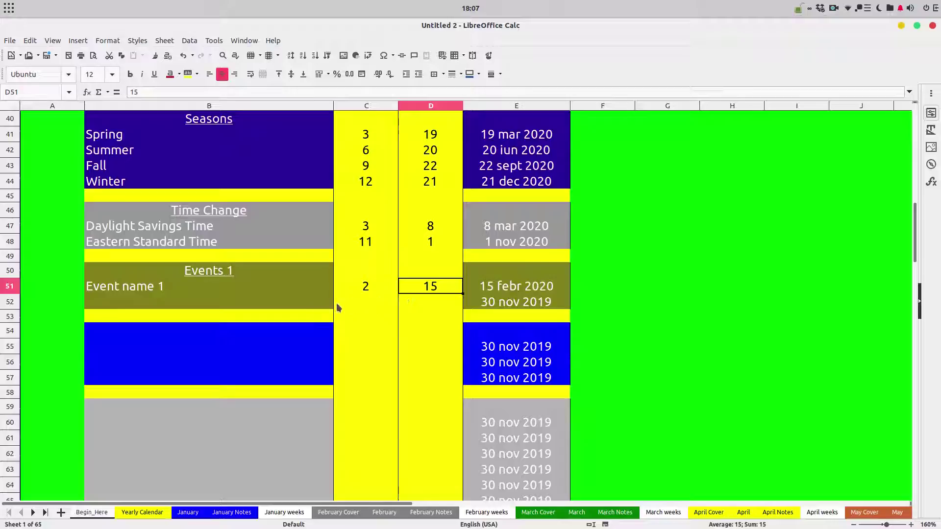
{"action": "left_click", "coordinate": [301, 304]}
{"action": "type", "text": "Events  name 2"}
{"action": "key", "text": "Tab"}
{"action": "type", "text": "3"}
{"action": "key", "text": "Tab"}
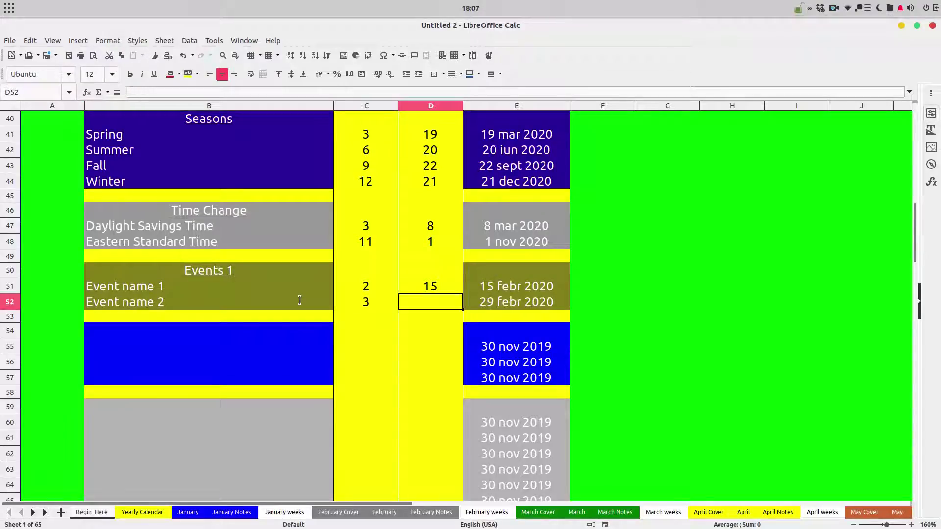
{"action": "type", "text": "16"}
{"action": "key", "text": "Tab"}
{"action": "scroll", "coordinate": [162, 388], "scroll_direction": "up", "scroll_amount": 8}
Step: Browse the January, February and March sheets, then show the March print preview
{"action": "left_click", "coordinate": [188, 513]}
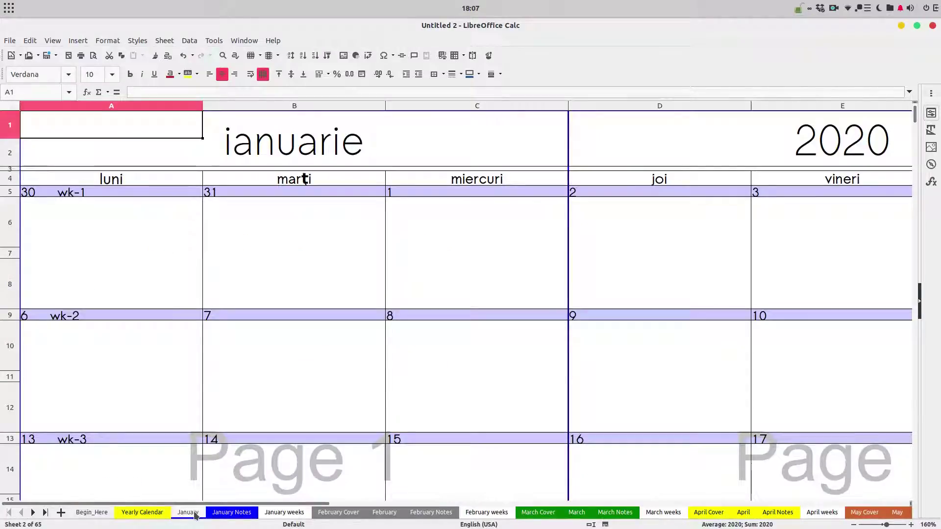
{"action": "left_click", "coordinate": [227, 513]}
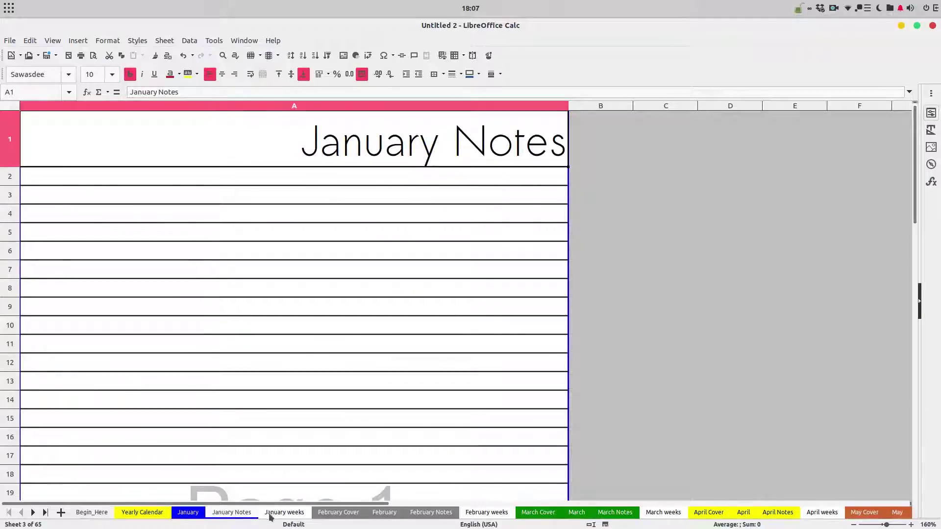
{"action": "left_click", "coordinate": [279, 513]}
{"action": "left_click", "coordinate": [343, 515]}
{"action": "left_click", "coordinate": [371, 515]}
{"action": "left_click", "coordinate": [122, 183]}
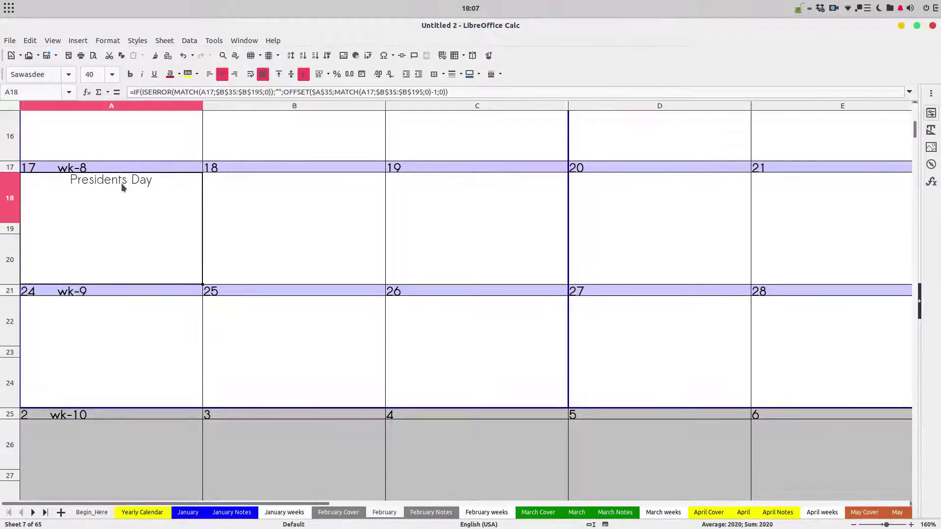
{"action": "left_click", "coordinate": [538, 512]}
{"action": "left_click", "coordinate": [577, 513]}
{"action": "left_click", "coordinate": [493, 344]}
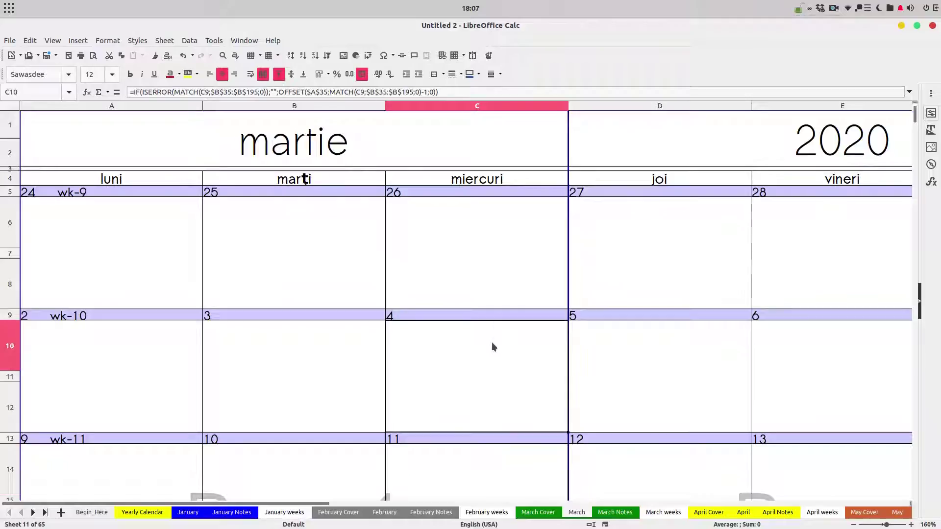
{"action": "left_click", "coordinate": [92, 58]}
Step: Leave the print preview and close the spreadsheet without saving
{"action": "scroll", "coordinate": [387, 338], "scroll_direction": "up", "scroll_amount": 4, "text": "ctrl"}
{"action": "scroll", "coordinate": [343, 431], "scroll_direction": "down", "scroll_amount": 5}
{"action": "left_click", "coordinate": [229, 74]}
{"action": "left_click", "coordinate": [933, 25]}
{"action": "left_click", "coordinate": [399, 299]}
Step: Return to the templates listing and open the Accordion-Fold Medical ID Card page
{"action": "left_click", "coordinate": [11, 42]}
{"action": "left_click", "coordinate": [11, 43]}
{"action": "scroll", "coordinate": [342, 223], "scroll_direction": "down", "scroll_amount": 6}
{"action": "scroll", "coordinate": [346, 257], "scroll_direction": "down", "scroll_amount": 8}
{"action": "scroll", "coordinate": [318, 279], "scroll_direction": "down", "scroll_amount": 3}
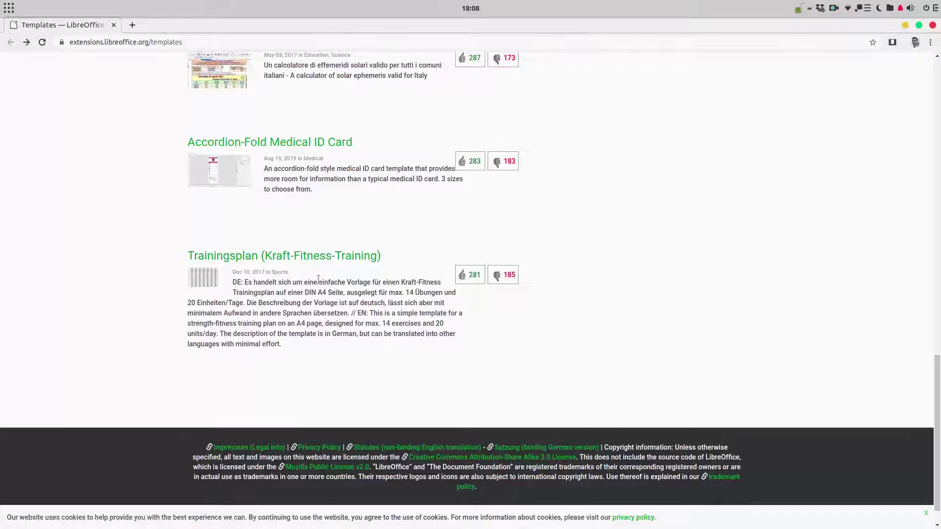
{"action": "left_click", "coordinate": [311, 143]}
Step: Download MedicalIdentificationCard_v1.1.otg and open it with LibreOffice Draw
{"action": "scroll", "coordinate": [330, 292], "scroll_direction": "down", "scroll_amount": 3}
{"action": "left_click", "coordinate": [306, 293]}
{"action": "left_click", "coordinate": [748, 52]}
{"action": "left_click", "coordinate": [102, 518]}
{"action": "left_click", "coordinate": [125, 484]}
{"action": "right_click", "coordinate": [754, 65]}
{"action": "left_click", "coordinate": [794, 77]}
{"action": "left_click", "coordinate": [671, 238]}
{"action": "left_click", "coordinate": [819, 175]}
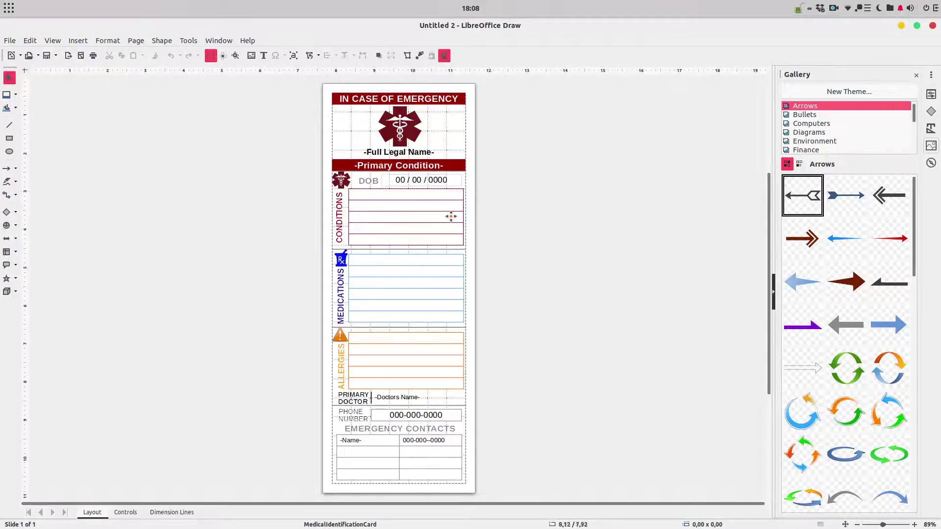
Step: Replace the -Full Legal Name- placeholder with a sample name, removing both dashes
{"action": "scroll", "coordinate": [451, 217], "scroll_direction": "up", "scroll_amount": 2}
{"action": "scroll", "coordinate": [451, 217], "scroll_direction": "up", "scroll_amount": 3}
{"action": "scroll", "coordinate": [453, 213], "scroll_direction": "up", "scroll_amount": 4}
{"action": "scroll", "coordinate": [459, 213], "scroll_direction": "down", "scroll_amount": 3}
{"action": "scroll", "coordinate": [458, 205], "scroll_direction": "down", "scroll_amount": 2}
{"action": "left_click", "coordinate": [443, 230]}
{"action": "left_click_drag", "start_coordinate": [443, 230], "coordinate": [320, 232]}
{"action": "key", "text": "BackSpace"}
{"action": "type", "text": "John Doe"}
{"action": "key", "text": "Delete"}
{"action": "key", "text": "Delete"}
{"action": "key", "text": "End"}
{"action": "key", "text": "BackSpace"}
{"action": "scroll", "coordinate": [315, 361], "scroll_direction": "down", "scroll_amount": 10}
{"action": "scroll", "coordinate": [387, 343], "scroll_direction": "up", "scroll_amount": 10}
{"action": "scroll", "coordinate": [391, 302], "scroll_direction": "up", "scroll_amount": 3}
Step: Deselect the name text, cancel the print settings, and close the drawing
{"action": "left_click", "coordinate": [526, 233]}
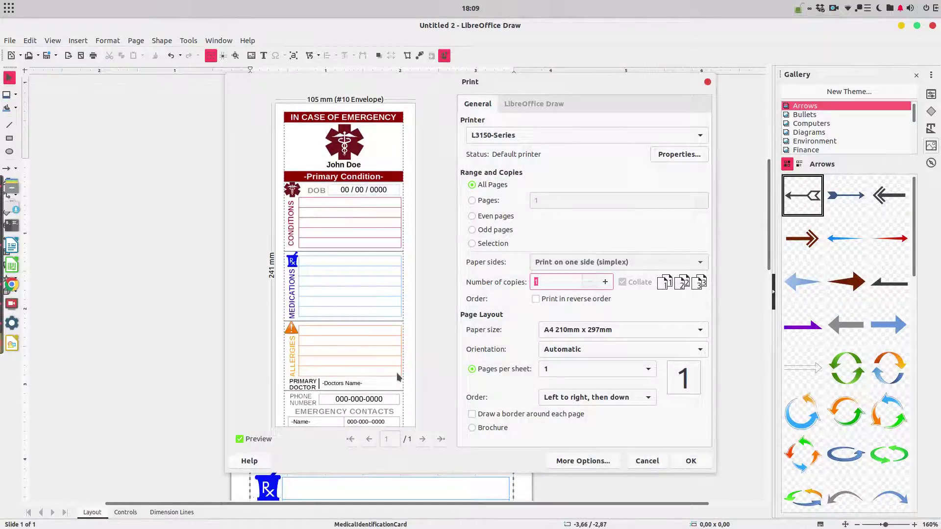
{"action": "left_click", "coordinate": [658, 460]}
{"action": "left_click", "coordinate": [932, 26]}
Step: Discard the drawing changes and return to the main templates listing in the browser
{"action": "left_click", "coordinate": [386, 300]}
{"action": "left_click", "coordinate": [385, 298]}
{"action": "left_click", "coordinate": [8, 44]}
{"action": "scroll", "coordinate": [405, 325], "scroll_direction": "up", "scroll_amount": 14}
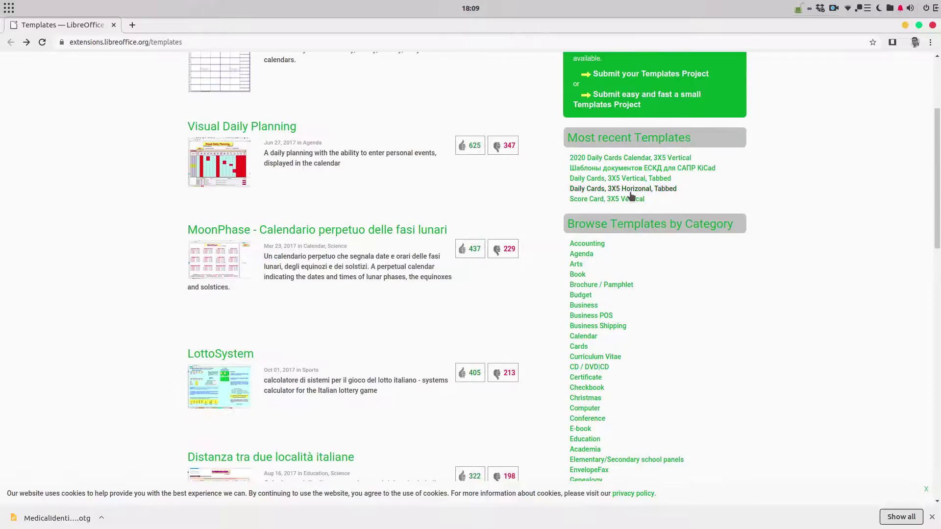
{"action": "scroll", "coordinate": [613, 155], "scroll_direction": "up", "scroll_amount": 4}
{"action": "left_click", "coordinate": [300, 104]}
Step: Browse the Accounting and Book categories and open the Simple Book Template project
{"action": "scroll", "coordinate": [598, 280], "scroll_direction": "down", "scroll_amount": 2}
{"action": "left_click", "coordinate": [603, 300]}
{"action": "scroll", "coordinate": [258, 301], "scroll_direction": "down", "scroll_amount": 3}
{"action": "left_click", "coordinate": [577, 304]}
{"action": "left_click", "coordinate": [292, 250]}
Step: Open the 1.0 release and start downloading book-novel-template-nazemi.ott
{"action": "scroll", "coordinate": [292, 251], "scroll_direction": "down", "scroll_amount": 3}
{"action": "scroll", "coordinate": [296, 265], "scroll_direction": "down", "scroll_amount": 3}
{"action": "left_click", "coordinate": [203, 411]}
{"action": "scroll", "coordinate": [313, 255], "scroll_direction": "down", "scroll_amount": 1}
{"action": "left_click", "coordinate": [291, 228]}
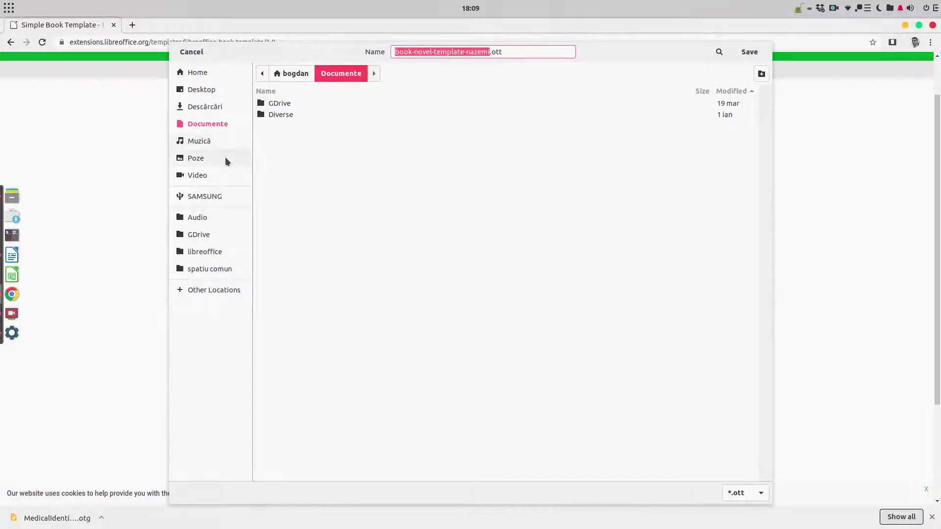
Step: Save the book template download into the Poze folder
{"action": "left_click", "coordinate": [226, 158]}
{"action": "left_click", "coordinate": [743, 53]}
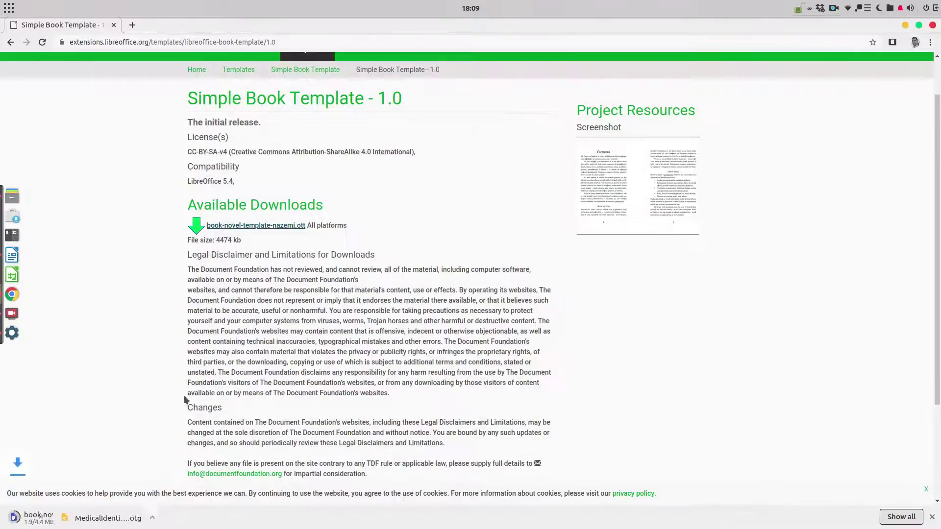
{"action": "left_click", "coordinate": [102, 518]}
{"action": "key", "text": "Escape"}
Step: Open the downloaded .ott from its folder with LibreOffice 6.3 Writer
{"action": "left_click", "coordinate": [103, 518]}
{"action": "left_click", "coordinate": [127, 481]}
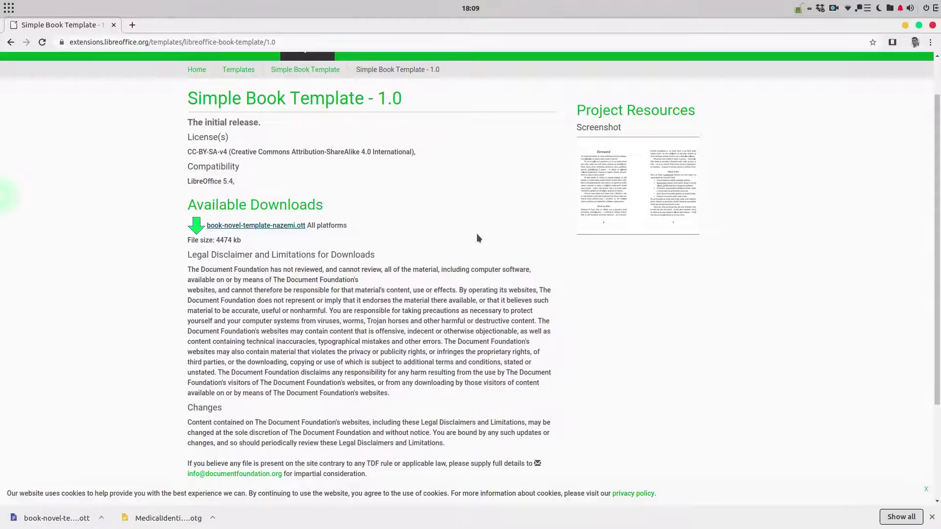
{"action": "right_click", "coordinate": [106, 58]}
{"action": "left_click", "coordinate": [152, 74]}
{"action": "left_click", "coordinate": [208, 238]}
Step: Open the template in Writer and scroll through the book's opening pages and headings
{"action": "left_click", "coordinate": [343, 176]}
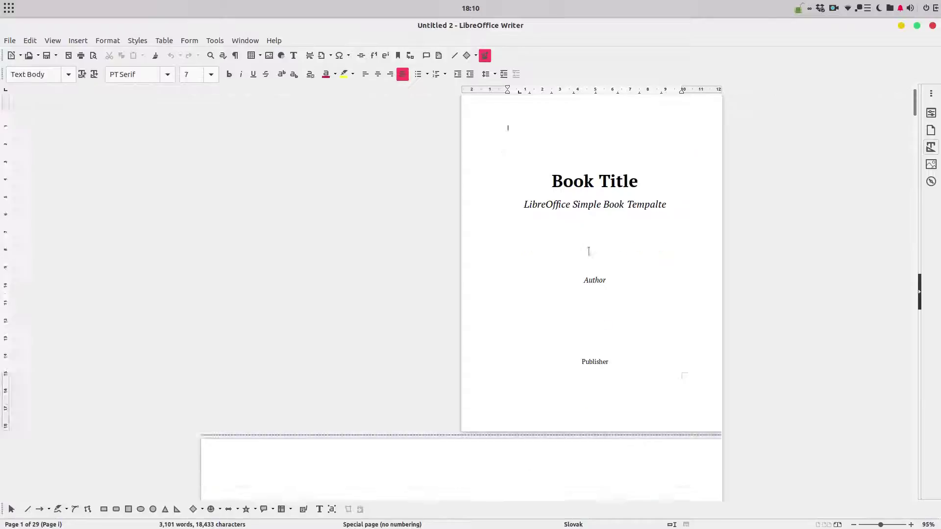
{"action": "scroll", "coordinate": [422, 256], "scroll_direction": "down", "scroll_amount": 10}
{"action": "scroll", "coordinate": [412, 256], "scroll_direction": "down", "scroll_amount": 8}
{"action": "scroll", "coordinate": [406, 256], "scroll_direction": "down", "scroll_amount": 7}
{"action": "scroll", "coordinate": [548, 235], "scroll_direction": "down", "scroll_amount": 20}
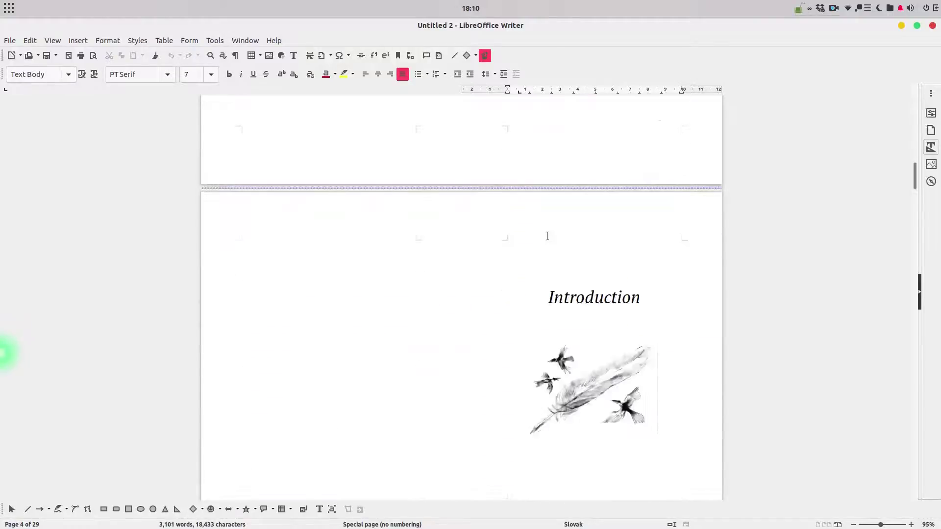
{"action": "scroll", "coordinate": [562, 239], "scroll_direction": "down", "scroll_amount": 10}
{"action": "left_click", "coordinate": [351, 287]}
{"action": "scroll", "coordinate": [441, 268], "scroll_direction": "down", "scroll_amount": 5}
{"action": "scroll", "coordinate": [441, 261], "scroll_direction": "down", "scroll_amount": 11}
{"action": "left_click", "coordinate": [584, 147]}
{"action": "scroll", "coordinate": [578, 166], "scroll_direction": "down", "scroll_amount": 14}
Step: Open the Styles sidebar and keep browsing the book, including the mountain sketch and quotation
{"action": "left_click", "coordinate": [931, 150]}
{"action": "left_click", "coordinate": [800, 177]}
{"action": "scroll", "coordinate": [537, 258], "scroll_direction": "down", "scroll_amount": 20}
{"action": "scroll", "coordinate": [538, 257], "scroll_direction": "down", "scroll_amount": 20}
{"action": "scroll", "coordinate": [538, 257], "scroll_direction": "down", "scroll_amount": 20}
{"action": "left_click", "coordinate": [538, 257]}
{"action": "scroll", "coordinate": [537, 257], "scroll_direction": "down", "scroll_amount": 10}
{"action": "scroll", "coordinate": [538, 257], "scroll_direction": "down", "scroll_amount": 5}
{"action": "scroll", "coordinate": [538, 258], "scroll_direction": "down", "scroll_amount": 5}
{"action": "scroll", "coordinate": [537, 258], "scroll_direction": "up", "scroll_amount": 12}
{"action": "scroll", "coordinate": [538, 257], "scroll_direction": "up", "scroll_amount": 3}
{"action": "scroll", "coordinate": [534, 208], "scroll_direction": "up", "scroll_amount": 5}
{"action": "scroll", "coordinate": [376, 248], "scroll_direction": "down", "scroll_amount": 11}
{"action": "scroll", "coordinate": [375, 247], "scroll_direction": "down", "scroll_amount": 6}
{"action": "left_click", "coordinate": [481, 221]}
{"action": "scroll", "coordinate": [479, 219], "scroll_direction": "down", "scroll_amount": 5}
{"action": "scroll", "coordinate": [480, 221], "scroll_direction": "down", "scroll_amount": 2}
{"action": "scroll", "coordinate": [480, 221], "scroll_direction": "up", "scroll_amount": 4}
Step: Close the book, decline the error report, and go back to the Book templates list
{"action": "left_click", "coordinate": [933, 26]}
{"action": "left_click", "coordinate": [517, 324]}
{"action": "left_click", "coordinate": [515, 249]}
{"action": "left_click", "coordinate": [11, 42]}
{"action": "left_click", "coordinate": [11, 43]}
Step: Open Short Story Manuscript Template 1.0 and save short-story-manuscript-template.ott
{"action": "scroll", "coordinate": [351, 167], "scroll_direction": "down", "scroll_amount": 5}
{"action": "scroll", "coordinate": [363, 209], "scroll_direction": "down", "scroll_amount": 2}
{"action": "scroll", "coordinate": [369, 209], "scroll_direction": "down", "scroll_amount": 2}
{"action": "left_click", "coordinate": [338, 217]}
{"action": "scroll", "coordinate": [338, 216], "scroll_direction": "down", "scroll_amount": 3}
{"action": "left_click", "coordinate": [223, 321]}
{"action": "left_click", "coordinate": [255, 338]}
{"action": "left_click", "coordinate": [748, 52]}
Step: Open the downloaded short story template in Writer and scroll to the (THE) END line
{"action": "left_click", "coordinate": [102, 517]}
{"action": "left_click", "coordinate": [133, 483]}
{"action": "right_click", "coordinate": [166, 64]}
{"action": "left_click", "coordinate": [168, 62]}
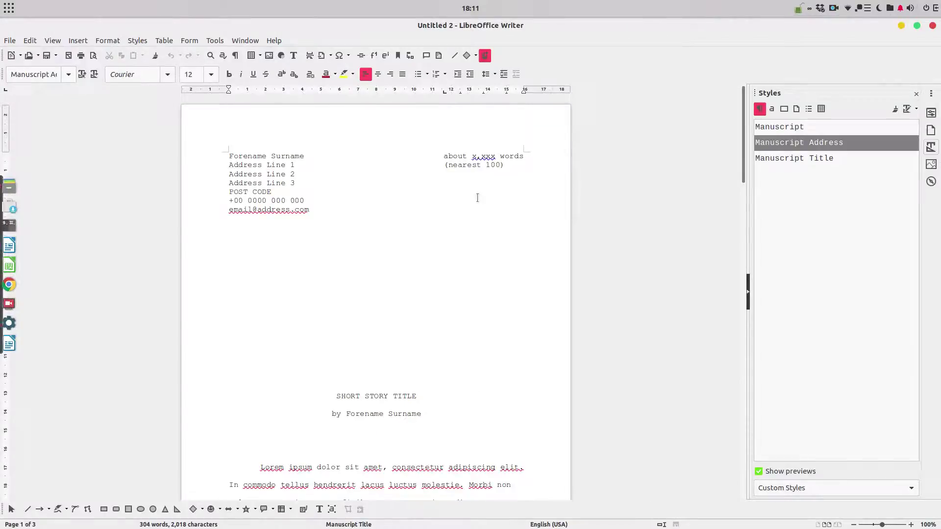
{"action": "scroll", "coordinate": [477, 197], "scroll_direction": "down", "scroll_amount": 6}
{"action": "scroll", "coordinate": [456, 209], "scroll_direction": "down", "scroll_amount": 20}
{"action": "scroll", "coordinate": [456, 209], "scroll_direction": "down", "scroll_amount": 7}
{"action": "left_click", "coordinate": [454, 208]}
{"action": "scroll", "coordinate": [437, 173], "scroll_direction": "up", "scroll_amount": 6}
Step: Close the document, return to the Book templates list, and open the Music category
{"action": "left_click", "coordinate": [933, 27]}
{"action": "left_click", "coordinate": [509, 191]}
{"action": "left_click", "coordinate": [10, 42]}
{"action": "left_click", "coordinate": [10, 43]}
{"action": "scroll", "coordinate": [396, 229], "scroll_direction": "down", "scroll_amount": 5}
{"action": "scroll", "coordinate": [383, 250], "scroll_direction": "down", "scroll_amount": 3}
{"action": "scroll", "coordinate": [667, 219], "scroll_direction": "up", "scroll_amount": 5}
{"action": "left_click", "coordinate": [581, 163]}
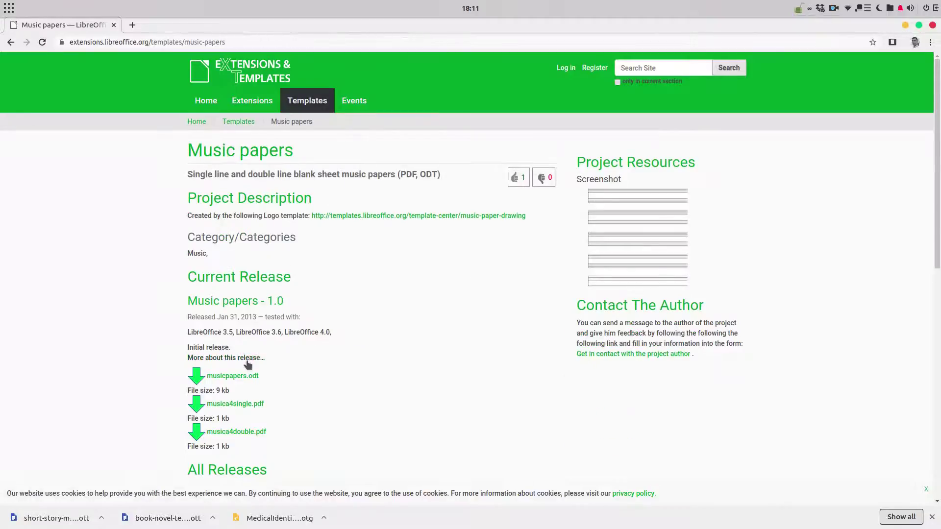
Step: Open the Music papers 1.0 release and save musicpapers.odt
{"action": "scroll", "coordinate": [276, 361], "scroll_direction": "down", "scroll_amount": 4}
{"action": "left_click", "coordinate": [235, 343]}
{"action": "left_click", "coordinate": [251, 306]}
{"action": "left_click", "coordinate": [749, 52]}
Step: In the file manager, reopen the short story template in Writer, then close it
{"action": "left_click", "coordinate": [12, 197]}
{"action": "left_click", "coordinate": [931, 28]}
{"action": "right_click", "coordinate": [196, 59]}
{"action": "left_click", "coordinate": [235, 65]}
{"action": "scroll", "coordinate": [470, 226], "scroll_direction": "down", "scroll_amount": 6}
{"action": "left_click", "coordinate": [933, 25]}
Step: Open musicpapers.odt in Writer and scroll through its blank staff-lined pages
{"action": "left_click", "coordinate": [149, 63]}
{"action": "right_click", "coordinate": [163, 67]}
{"action": "left_click", "coordinate": [164, 65]}
{"action": "scroll", "coordinate": [357, 204], "scroll_direction": "up", "scroll_amount": 2}
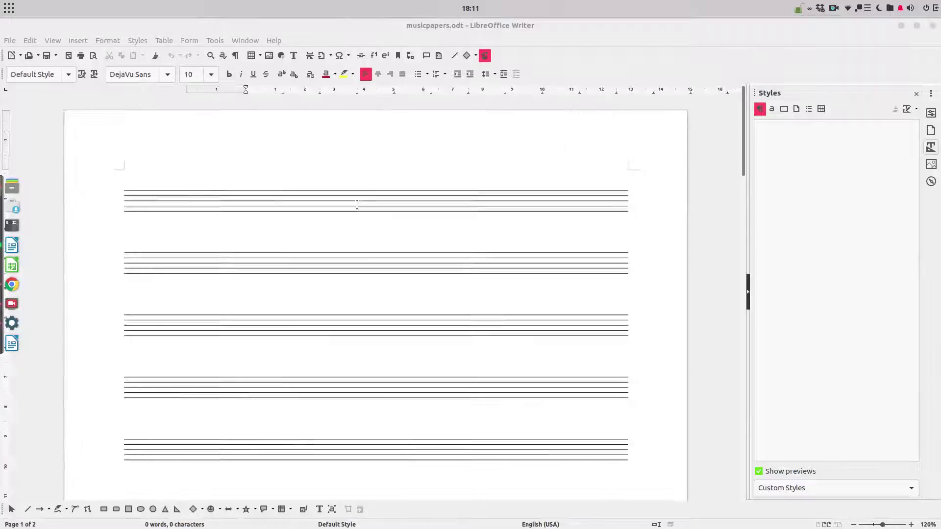
{"action": "scroll", "coordinate": [357, 204], "scroll_direction": "down", "scroll_amount": 15}
{"action": "scroll", "coordinate": [357, 206], "scroll_direction": "down", "scroll_amount": 5}
{"action": "scroll", "coordinate": [519, 204], "scroll_direction": "up", "scroll_amount": 20}
Step: Close the music papers document and go back to the Budget template category
{"action": "left_click", "coordinate": [933, 25]}
{"action": "left_click", "coordinate": [515, 128]}
{"action": "left_click", "coordinate": [10, 42]}
{"action": "left_click", "coordinate": [10, 42]}
{"action": "left_click", "coordinate": [574, 300]}
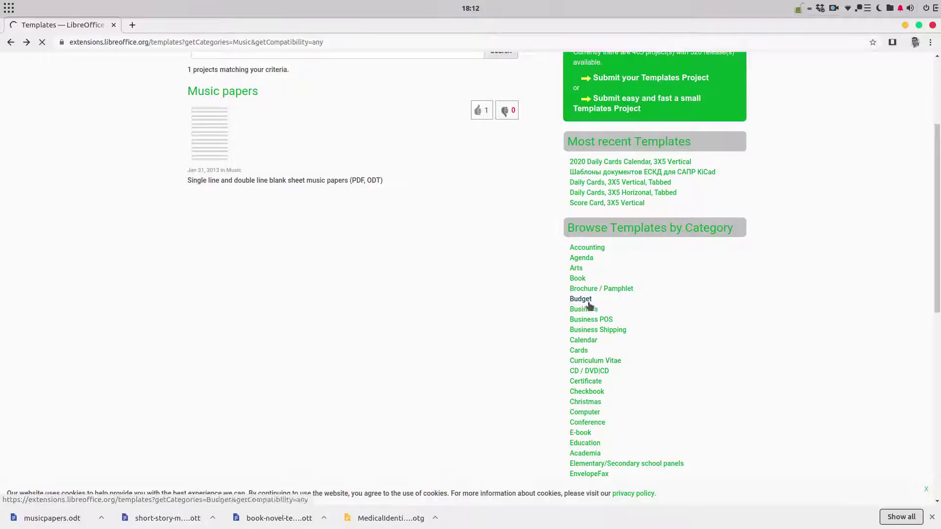
{"action": "scroll", "coordinate": [319, 275], "scroll_direction": "down", "scroll_amount": 5}
Step: Open the BetterBudget 1.0.0 release and save BetterBudget.ots
{"action": "left_click", "coordinate": [261, 254]}
{"action": "scroll", "coordinate": [252, 336], "scroll_direction": "down", "scroll_amount": 7}
{"action": "left_click", "coordinate": [237, 372]}
{"action": "scroll", "coordinate": [351, 275], "scroll_direction": "down", "scroll_amount": 4}
{"action": "left_click", "coordinate": [744, 53]}
Step: Open BetterBudget.ots from the Poze folder in LibreOffice Calc
{"action": "left_click", "coordinate": [12, 196]}
{"action": "right_click", "coordinate": [114, 55]}
{"action": "left_click", "coordinate": [157, 60]}
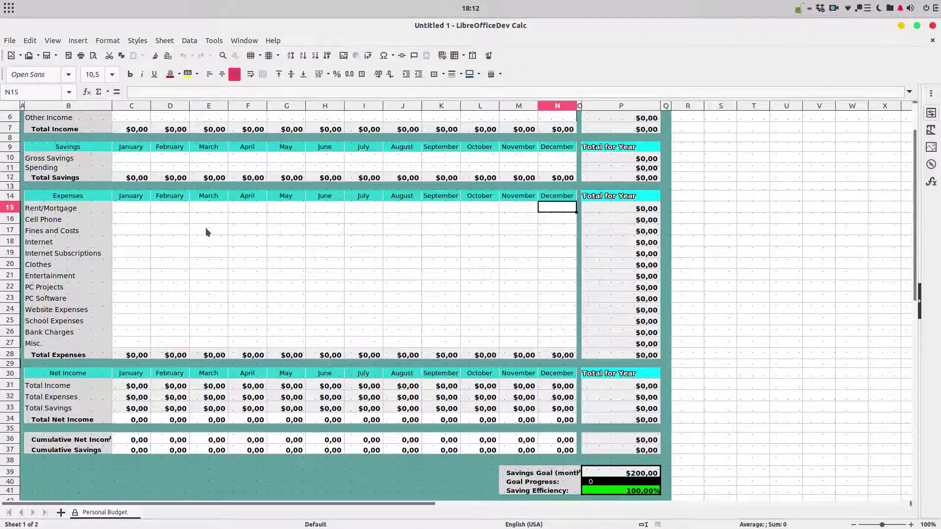
Step: Enter 20 in D16 for February Cell Phone
{"action": "left_click", "coordinate": [177, 225]}
{"action": "type", "text": "20"}
{"action": "key", "text": "Return"}
Step: Change the B1 title from 'Budget for 2017' to 'Budget for 2020'
{"action": "scroll", "coordinate": [294, 264], "scroll_direction": "up", "scroll_amount": 2}
{"action": "left_click", "coordinate": [80, 124]}
{"action": "double_click", "coordinate": [90, 123]}
{"action": "key", "text": "BackSpace"}
{"action": "key", "text": "BackSpace"}
{"action": "type", "text": "20"}
{"action": "key", "text": "Return"}
Step: Enter 30 in D19 for February Internet Subscriptions
{"action": "left_click", "coordinate": [273, 284]}
{"action": "scroll", "coordinate": [273, 284], "scroll_direction": "down", "scroll_amount": 5}
{"action": "scroll", "coordinate": [541, 386], "scroll_direction": "up", "scroll_amount": 5}
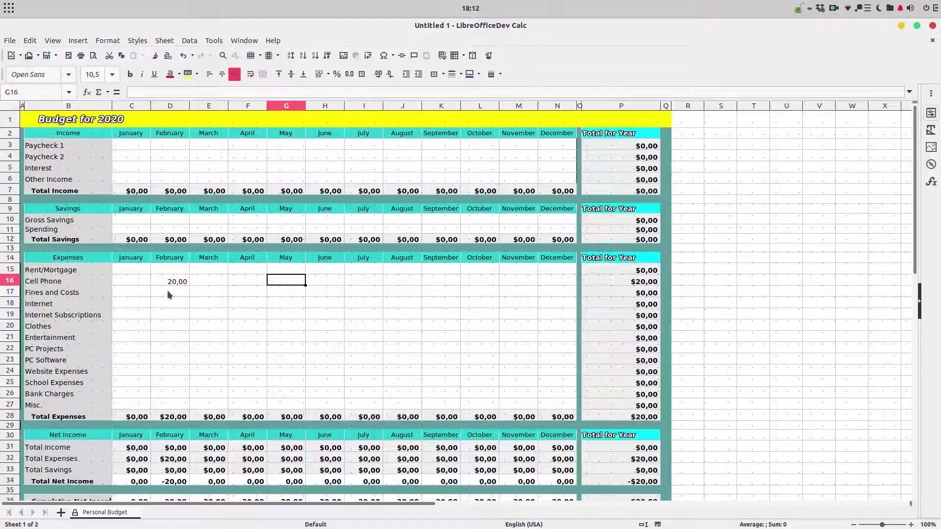
{"action": "left_click", "coordinate": [169, 294]}
{"action": "left_click", "coordinate": [169, 312]}
{"action": "type", "text": "30"}
{"action": "key", "text": "Return"}
Step: Enter 150 in D3 for February Paycheck 1
{"action": "left_click", "coordinate": [178, 146]}
{"action": "type", "text": "150"}
{"action": "key", "text": "Return"}
{"action": "scroll", "coordinate": [522, 292], "scroll_direction": "down", "scroll_amount": 4}
{"action": "scroll", "coordinate": [523, 294], "scroll_direction": "up", "scroll_amount": 4}
{"action": "scroll", "coordinate": [276, 408], "scroll_direction": "down", "scroll_amount": 5}
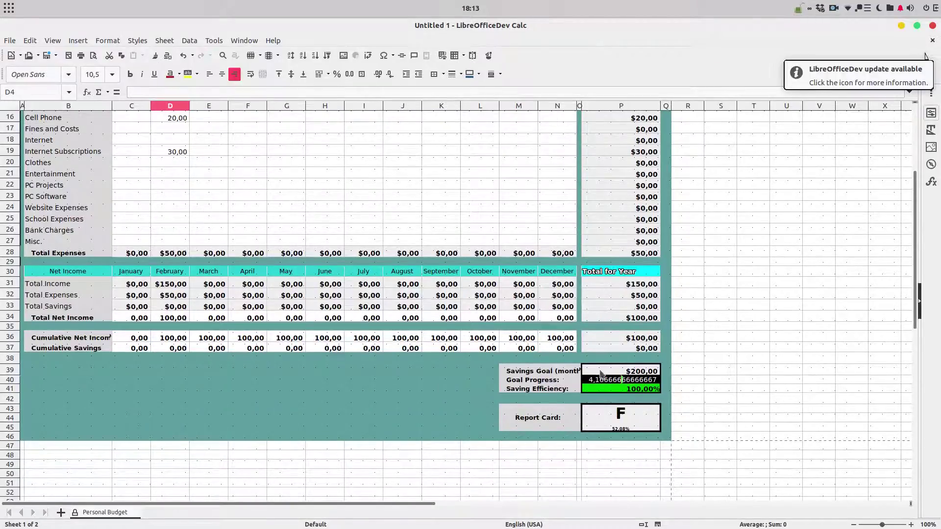
{"action": "scroll", "coordinate": [530, 380], "scroll_direction": "up", "scroll_amount": 5}
{"action": "left_click", "coordinate": [436, 324]}
Step: Close the budget spreadsheet without saving and open Writer's Templates dialog
{"action": "left_click", "coordinate": [934, 24]}
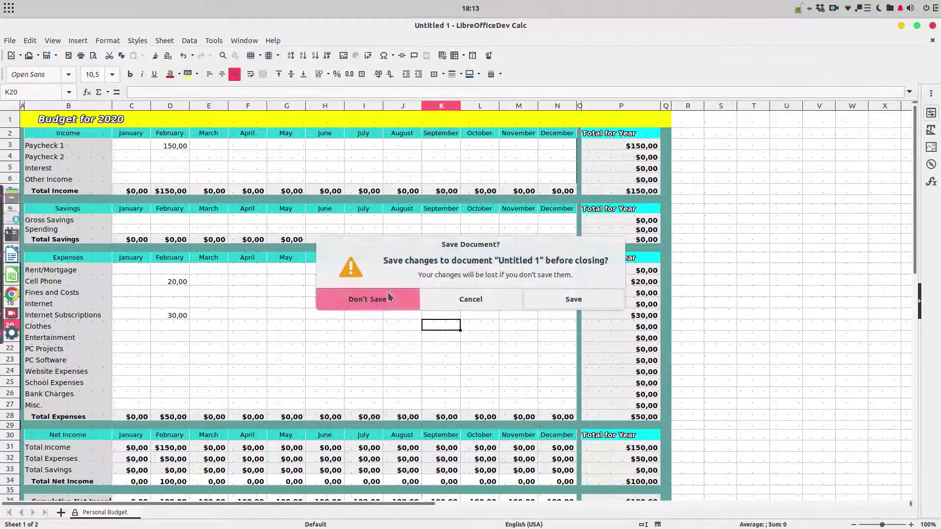
{"action": "left_click", "coordinate": [369, 297]}
{"action": "left_click", "coordinate": [515, 184]}
{"action": "left_click", "coordinate": [12, 255]}
Step: Move test2 into Business Correspondence and filter the list to that category
{"action": "left_click", "coordinate": [514, 392]}
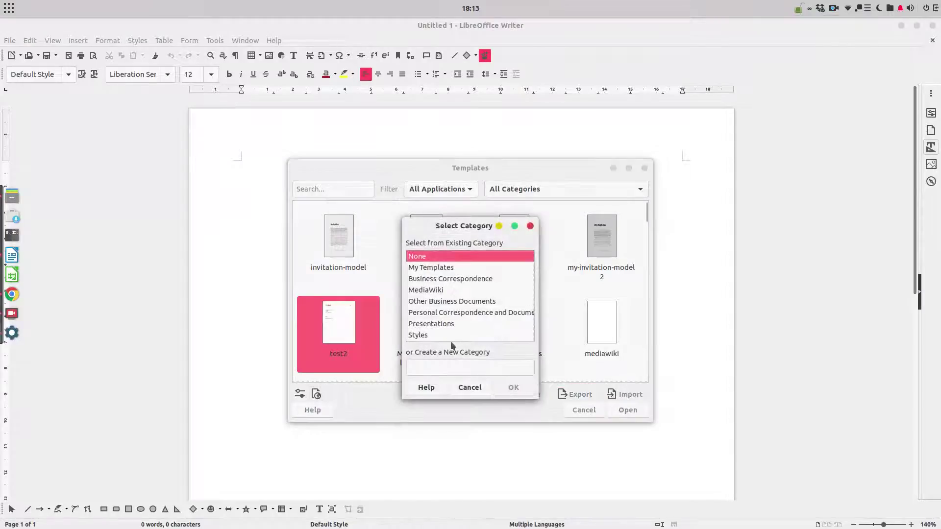
{"action": "left_click", "coordinate": [438, 280]}
{"action": "left_click", "coordinate": [513, 387]}
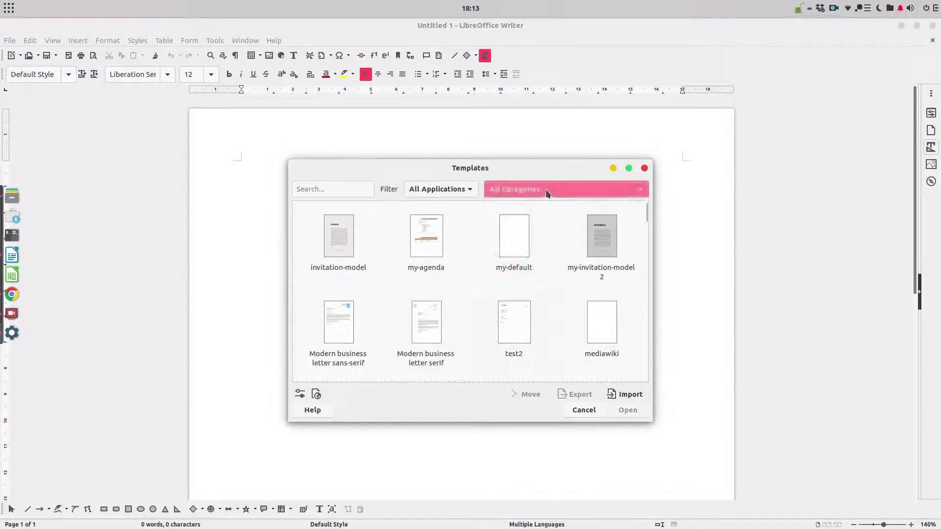
{"action": "left_click", "coordinate": [546, 196]}
{"action": "left_click", "coordinate": [537, 214]}
{"action": "left_click", "coordinate": [352, 251]}
Step: Import short-story-manuscript-template.ott from the Poze folder into My Templates
{"action": "left_click", "coordinate": [620, 396]}
{"action": "left_click", "coordinate": [452, 267]}
{"action": "left_click", "coordinate": [509, 383]}
{"action": "left_click", "coordinate": [221, 196]}
{"action": "left_click", "coordinate": [331, 134]}
{"action": "double_click", "coordinate": [331, 133]}
{"action": "scroll", "coordinate": [566, 328], "scroll_direction": "down", "scroll_amount": 3}
{"action": "scroll", "coordinate": [539, 330], "scroll_direction": "up", "scroll_amount": 5}
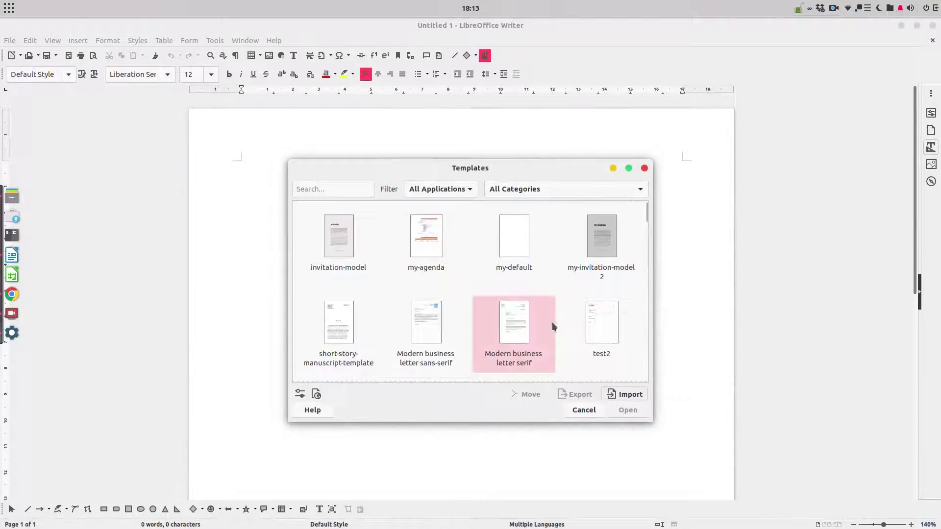
Step: Export the invitation-model template to the Video folder and close the Templates dialog
{"action": "left_click", "coordinate": [346, 254]}
{"action": "left_click", "coordinate": [575, 393]}
{"action": "left_click", "coordinate": [223, 185]}
{"action": "left_click", "coordinate": [749, 43]}
{"action": "left_click", "coordinate": [514, 318]}
{"action": "left_click", "coordinate": [583, 410]}
Step: Open invitation-model.ott from the Video folder in Files as a new document
{"action": "left_click", "coordinate": [12, 207]}
{"action": "left_click", "coordinate": [243, 145]}
{"action": "left_click", "coordinate": [30, 166]}
{"action": "left_click", "coordinate": [149, 54]}
{"action": "key", "text": "Return"}
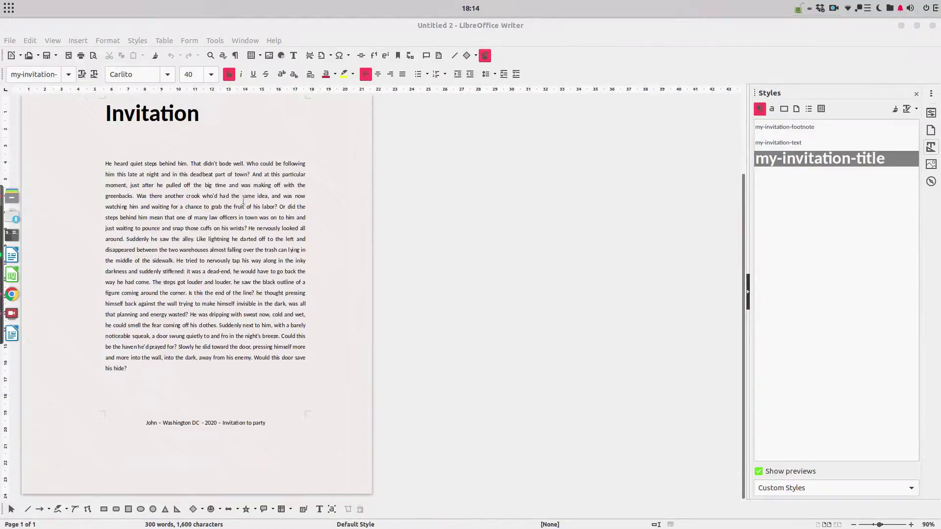